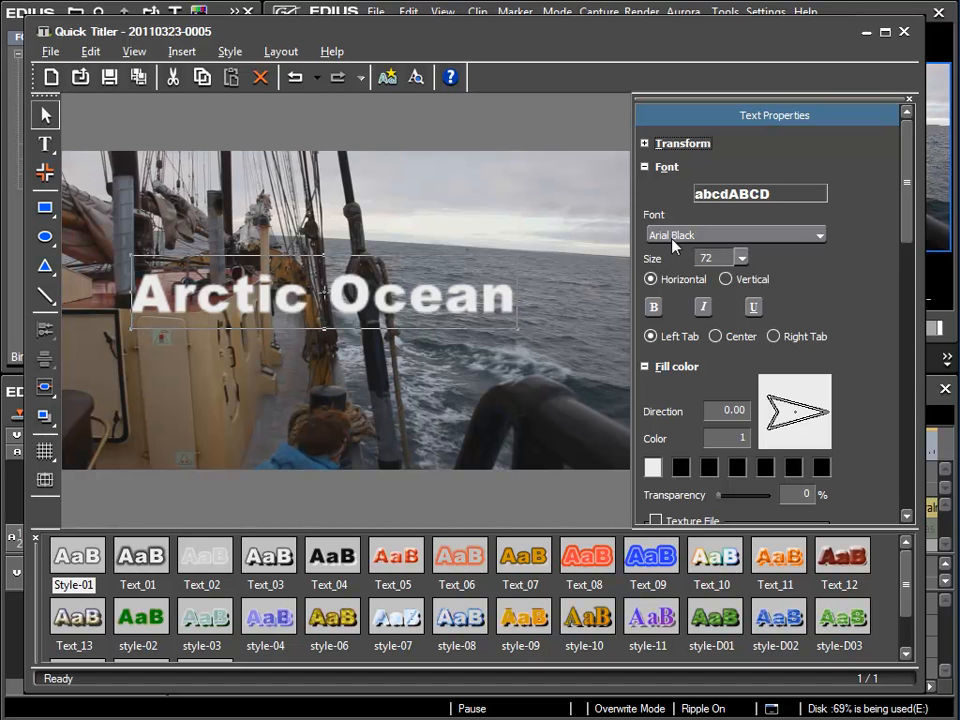
Change the "Arctic Ocean" title's font to Aharoni.
left_click(819, 236)
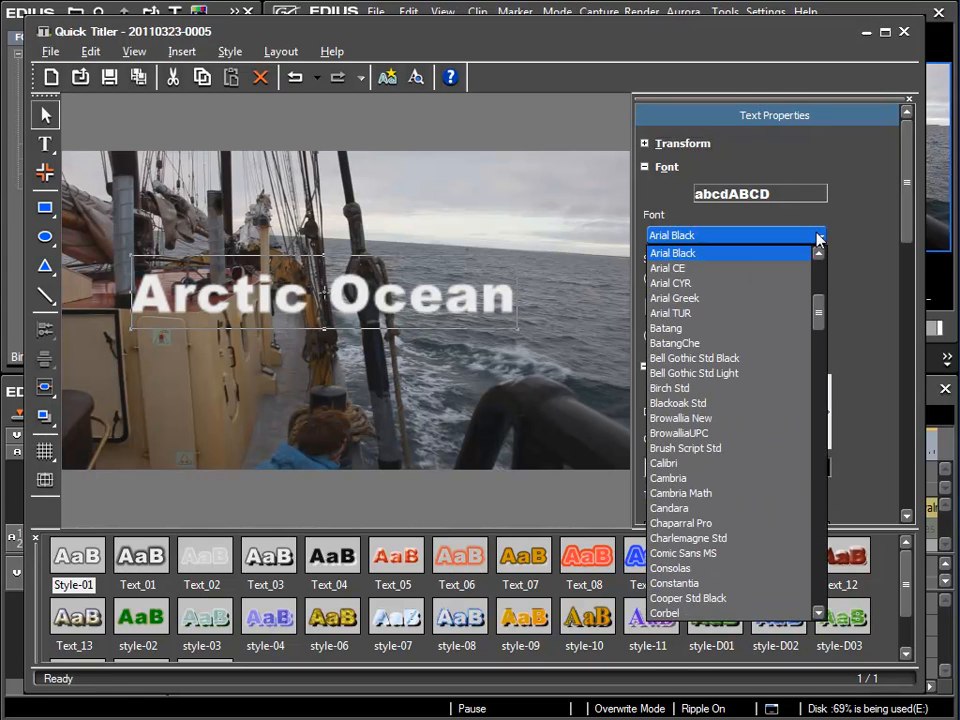
left_click_drag(818, 313, 829, 279)
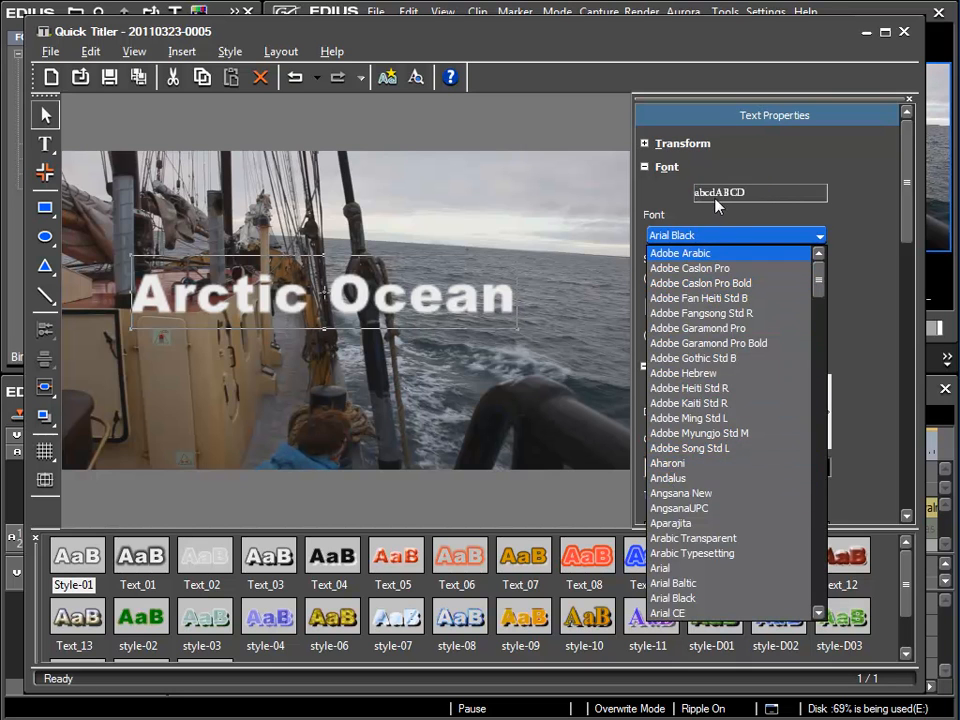
left_click(692, 463)
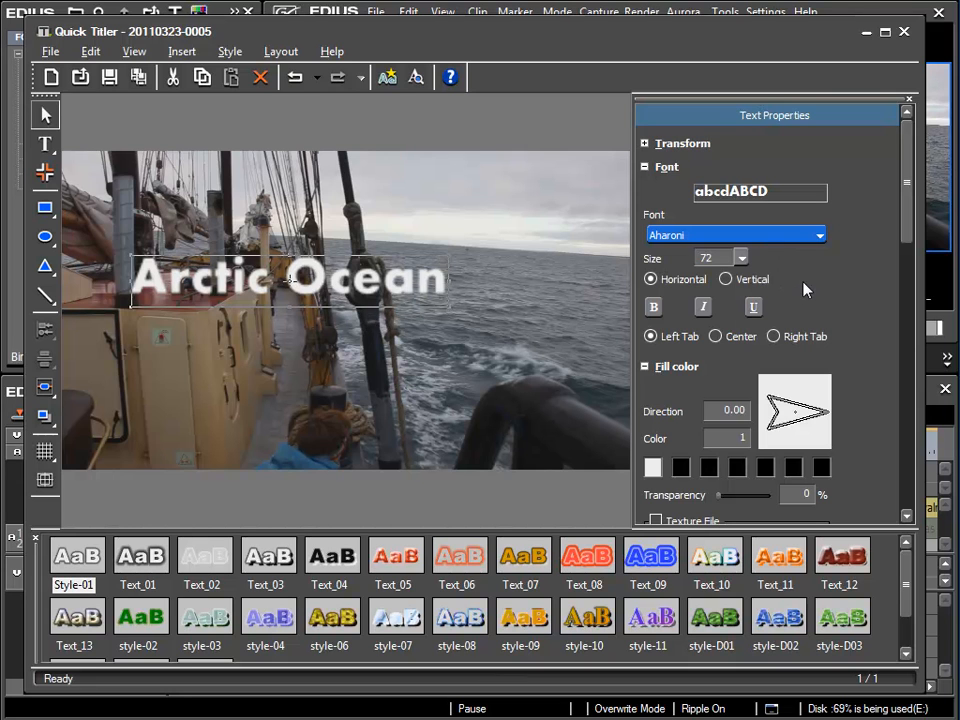
Try font size 8 on the title and return it to 72.
left_click(741, 258)
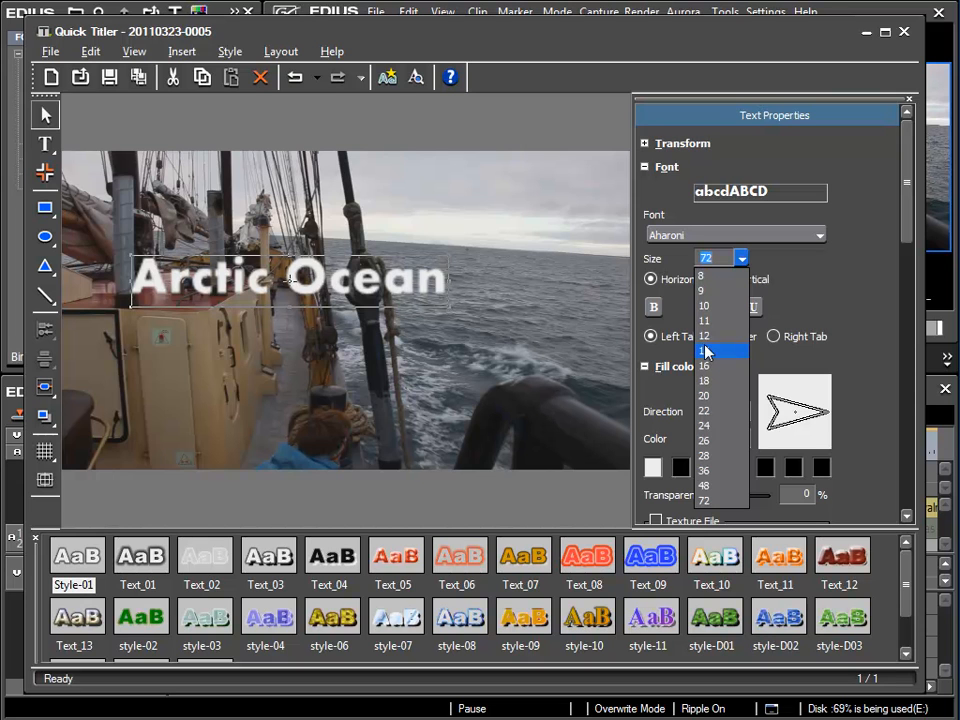
left_click(706, 275)
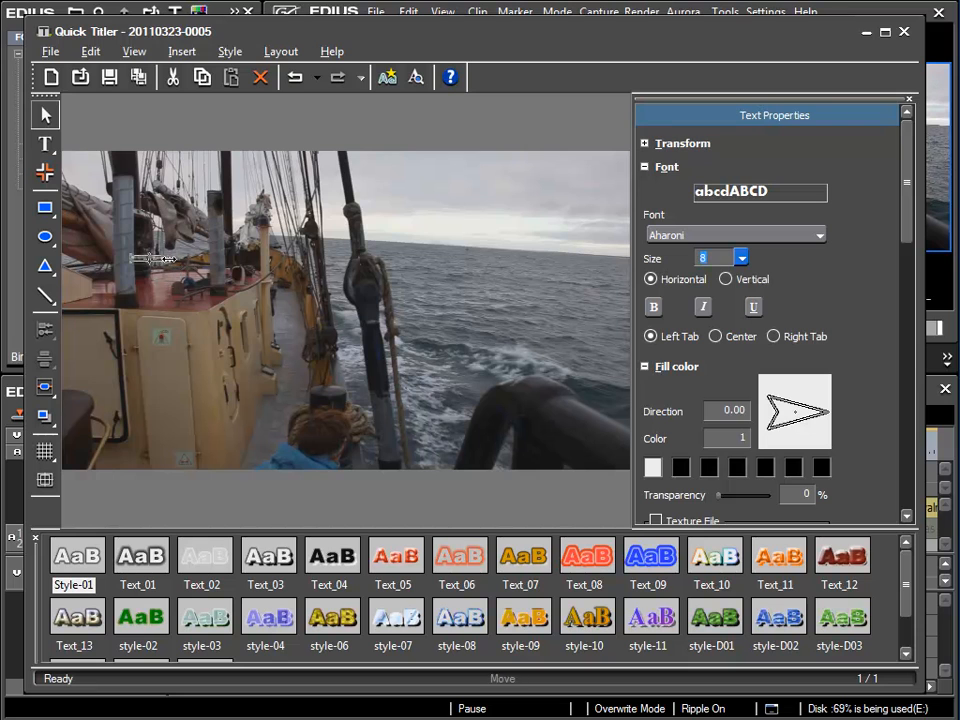
left_click(741, 258)
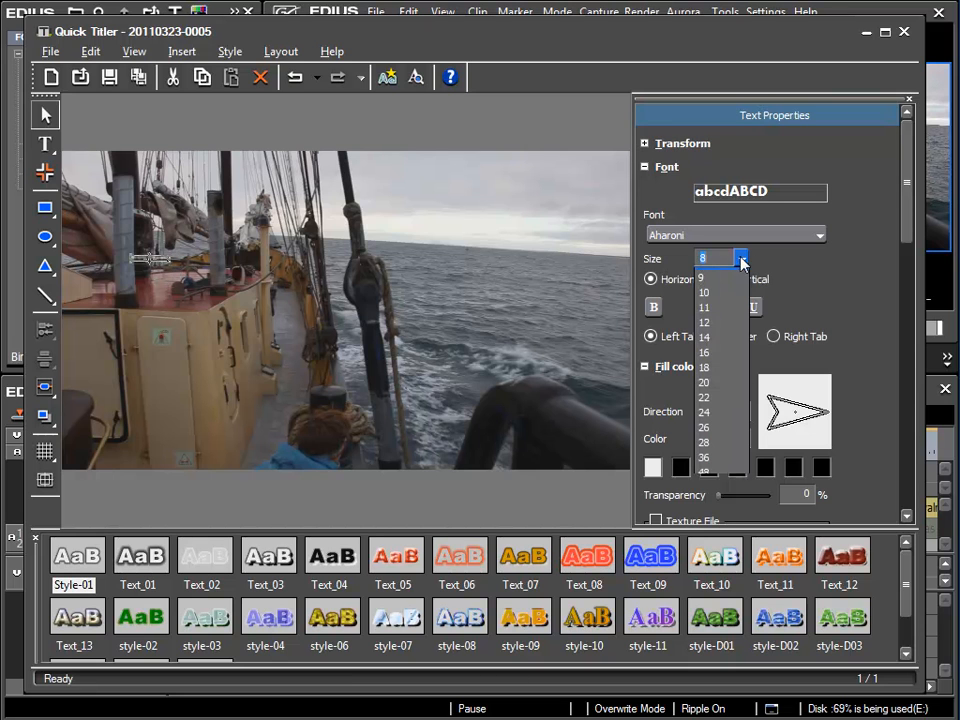
left_click(706, 500)
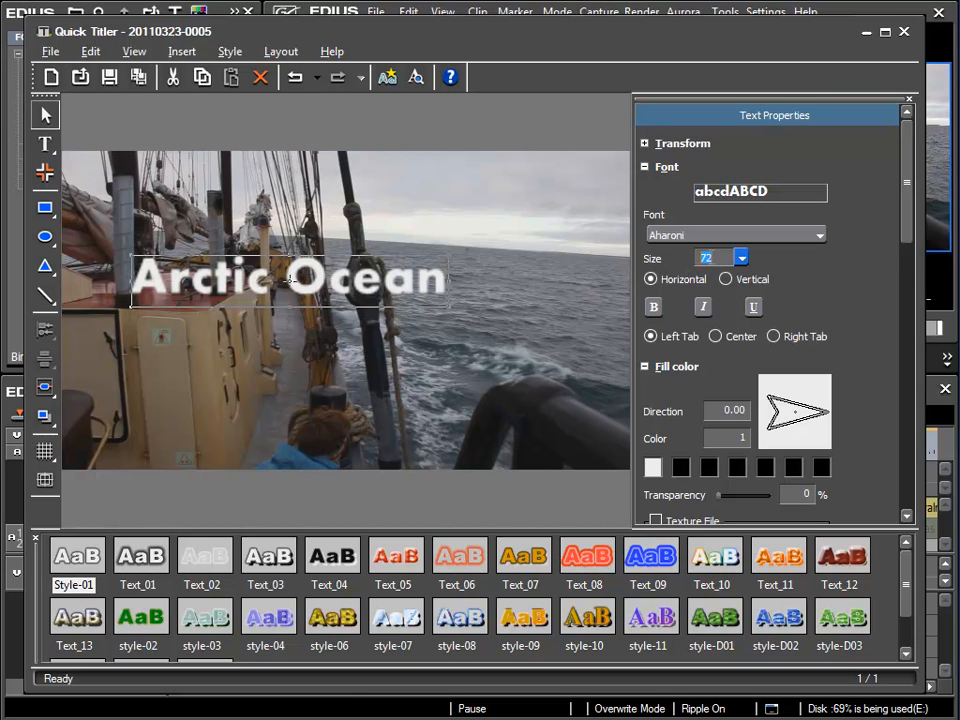
Set the title's font size to 150 and extend its text box toward the upper left of the frame.
type("150")
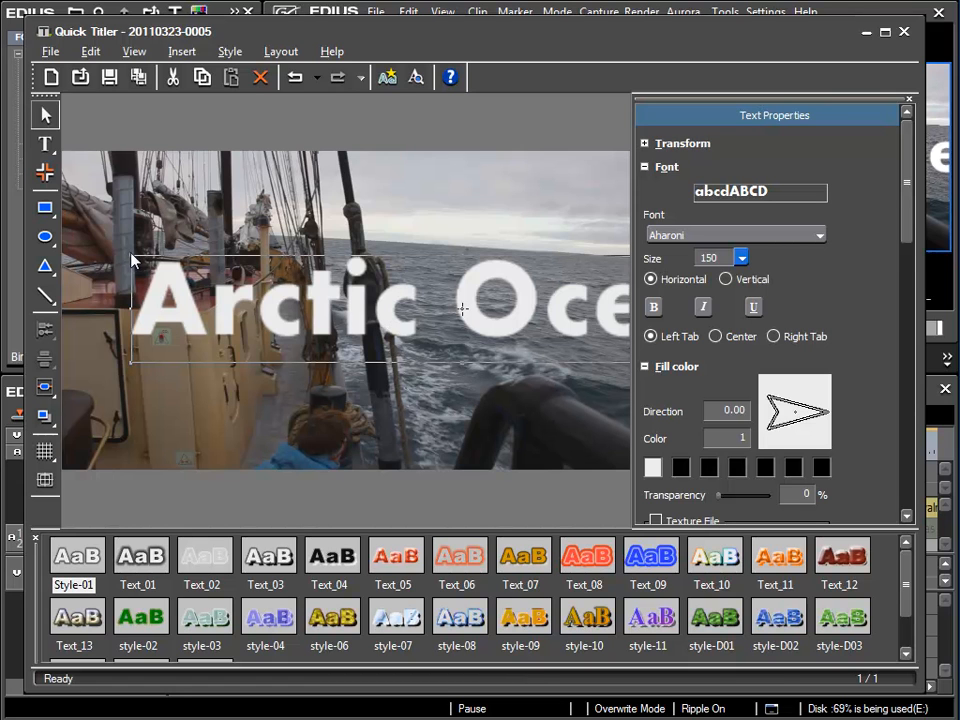
left_click_drag(130, 253, 80, 247)
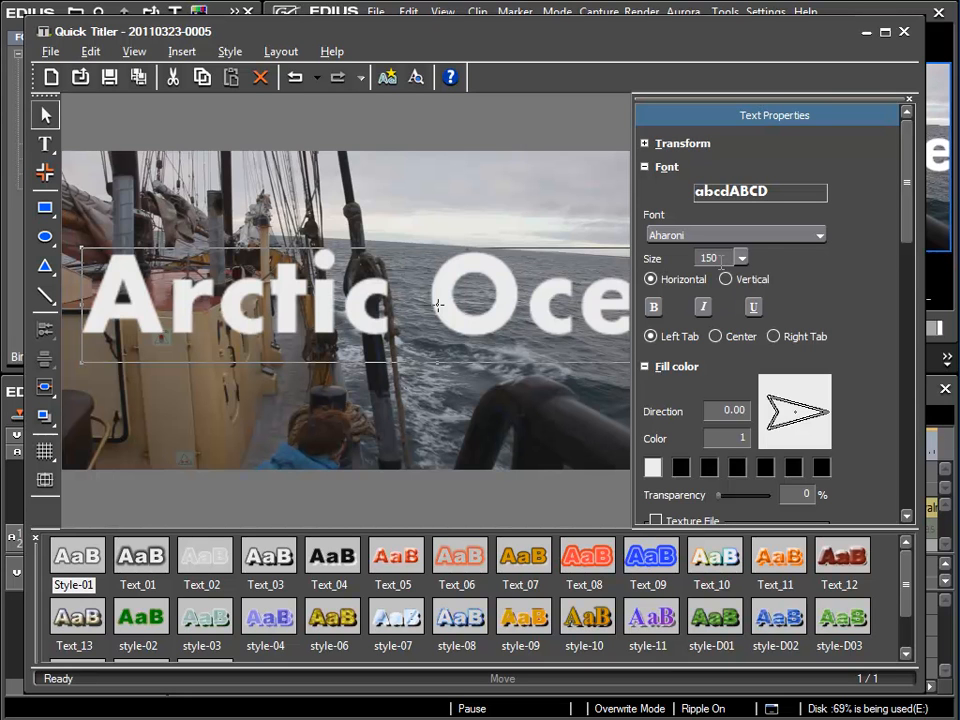
Change the title's font to Andalus and preview it at full resolution.
left_click(782, 235)
left_click(720, 266)
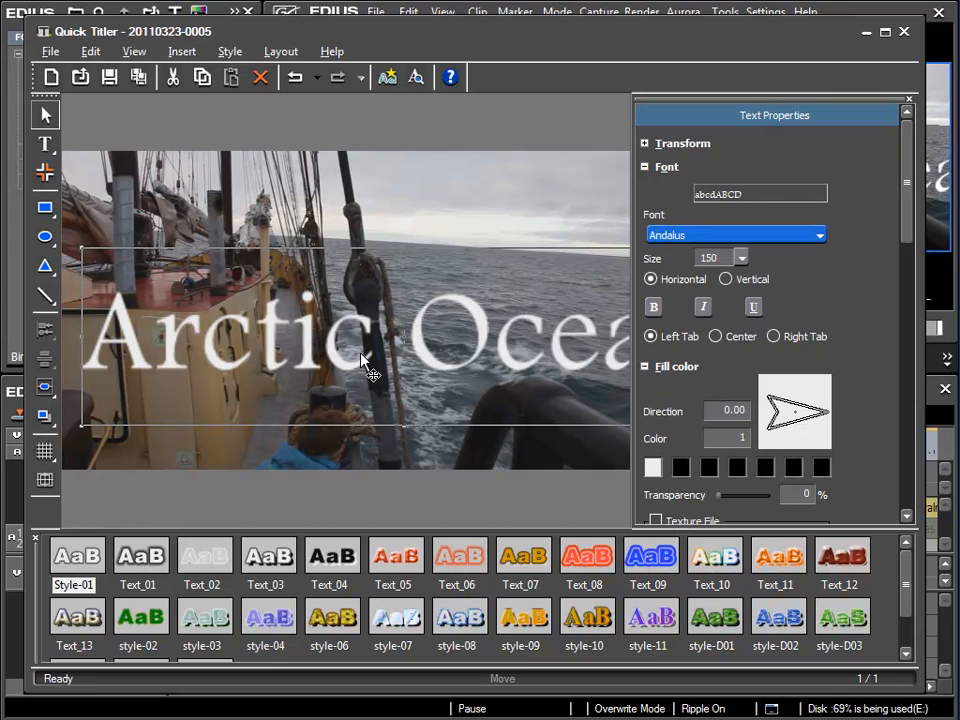
left_click(362, 357)
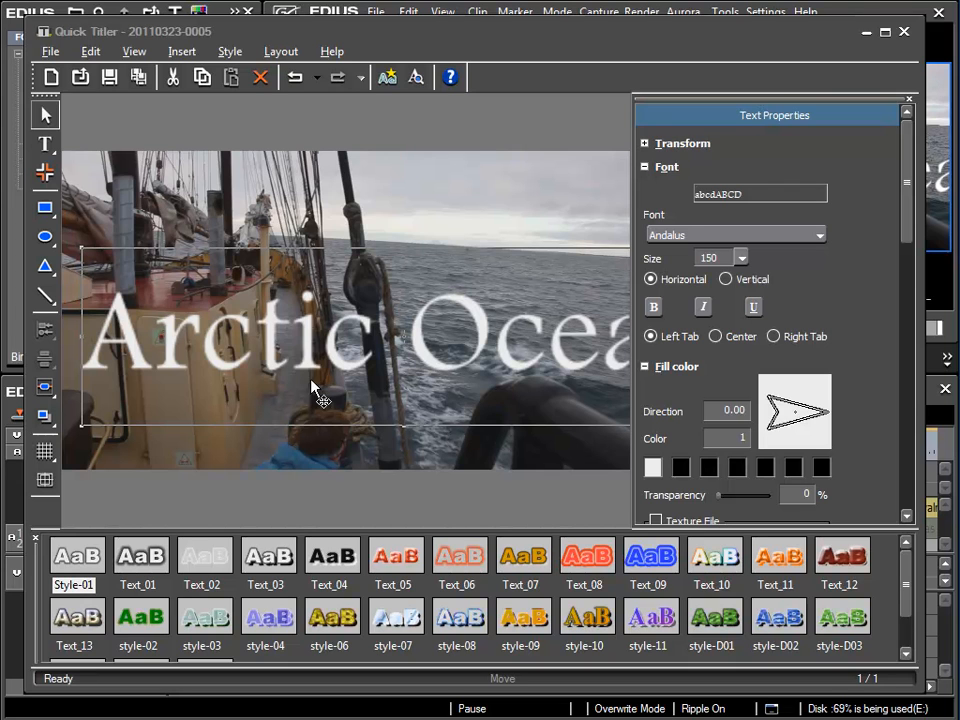
left_click(416, 80)
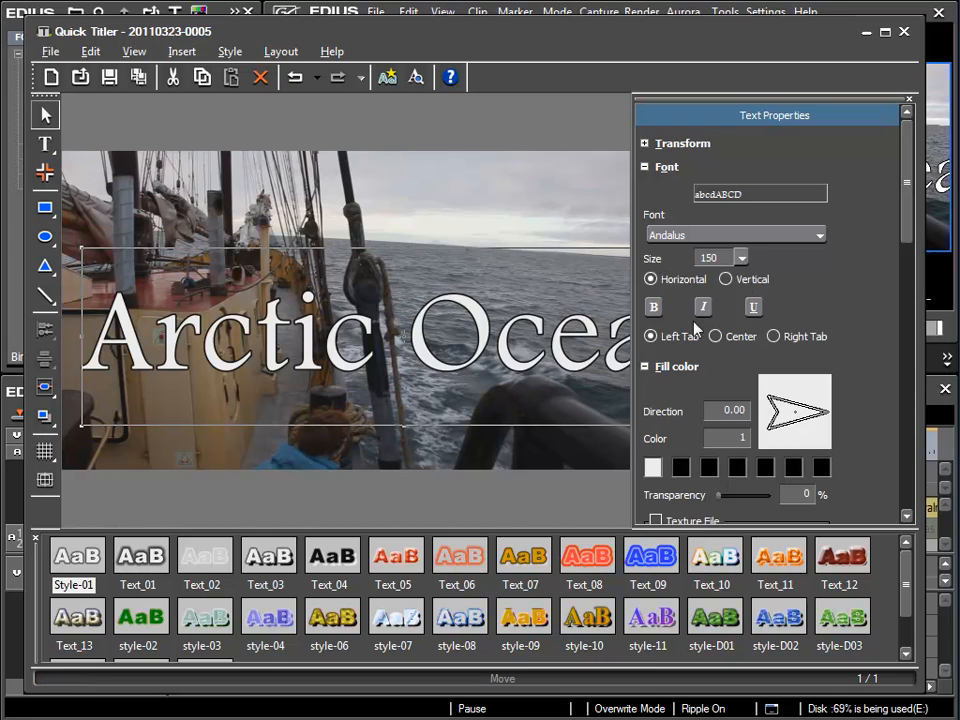
Set the title's font to Angsana New and preview it at full resolution, leaving the title selected.
left_click(763, 237)
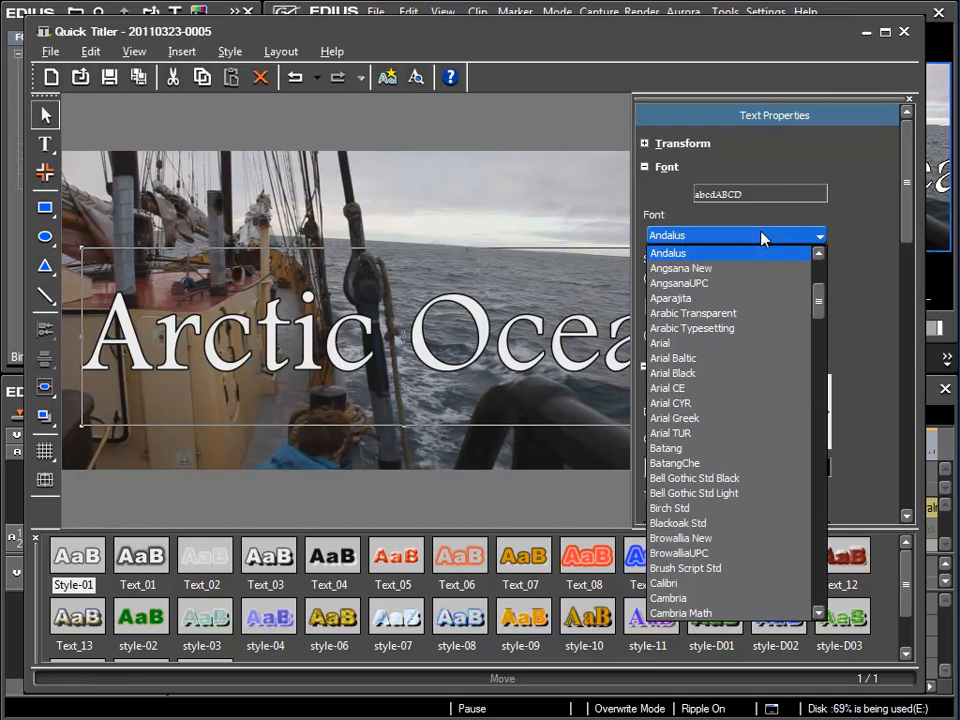
left_click(705, 272)
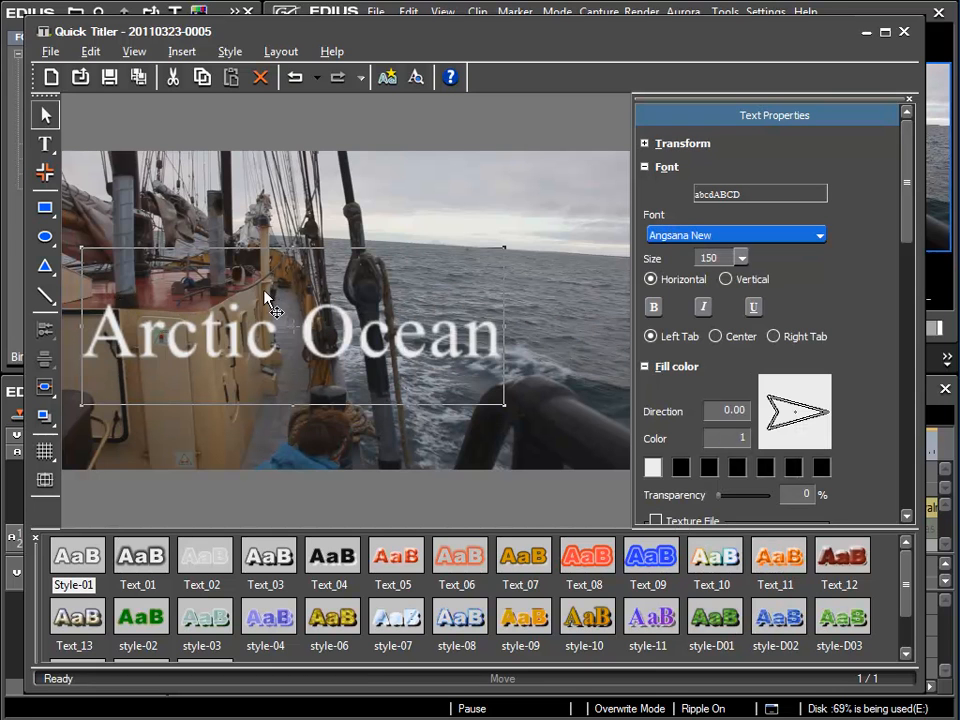
left_click(416, 78)
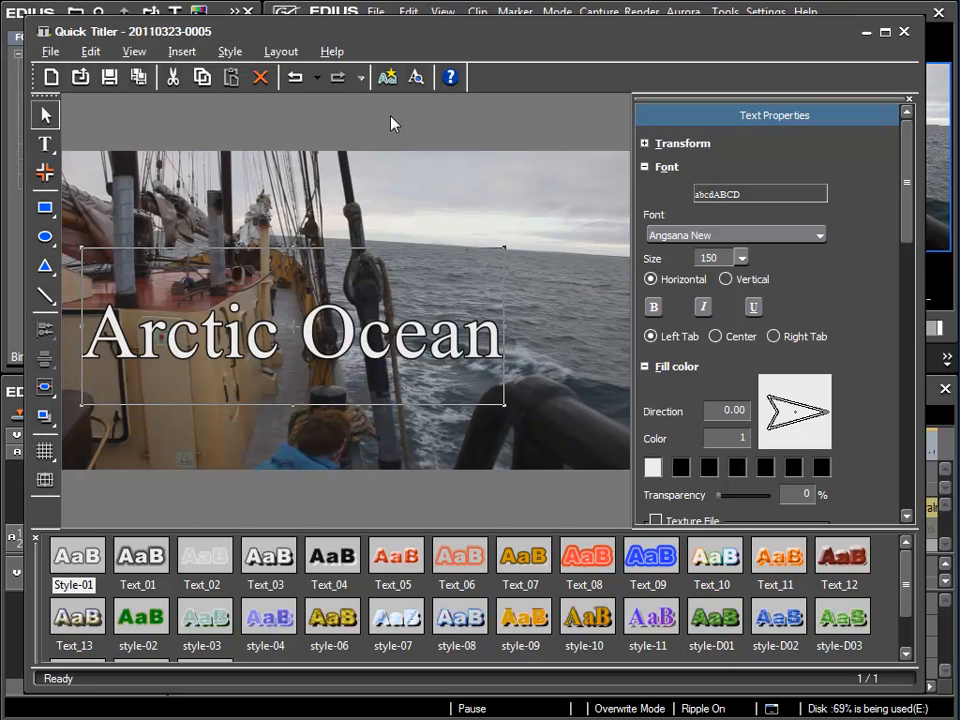
left_click(488, 209)
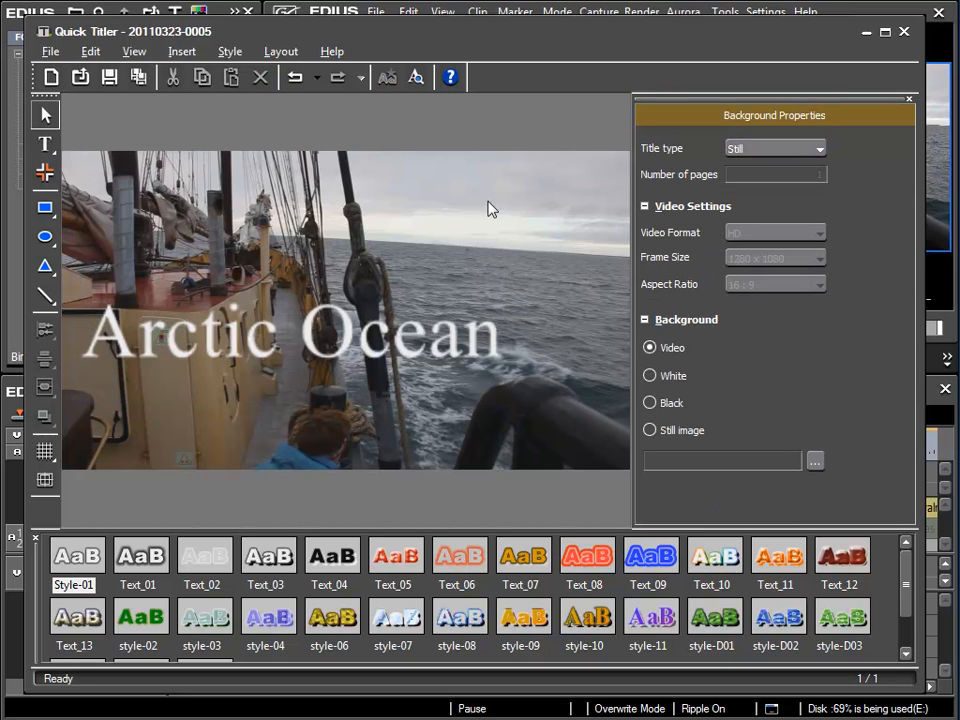
left_click(205, 260)
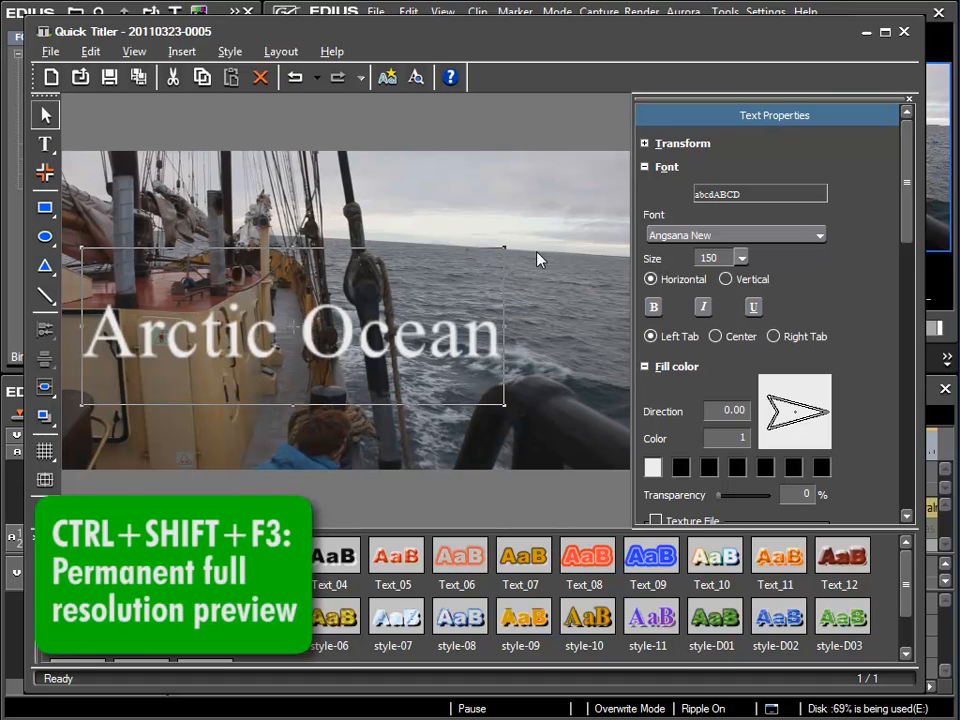
key("ctrl+shift+F3")
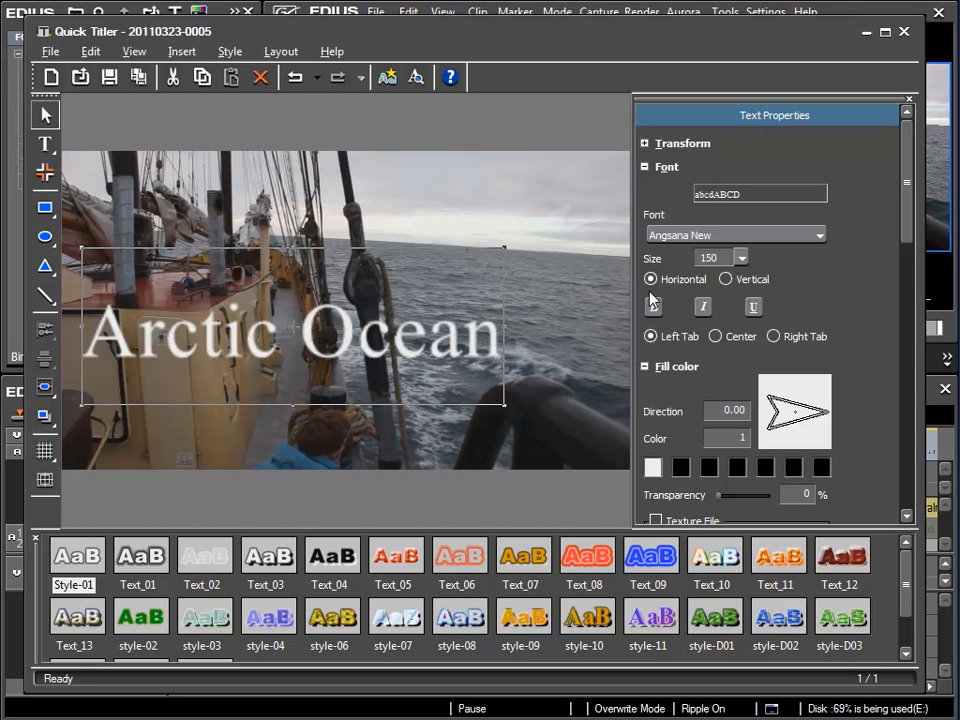
Try vertical text orientation on the title and restore the horizontal orientation.
left_click(727, 280)
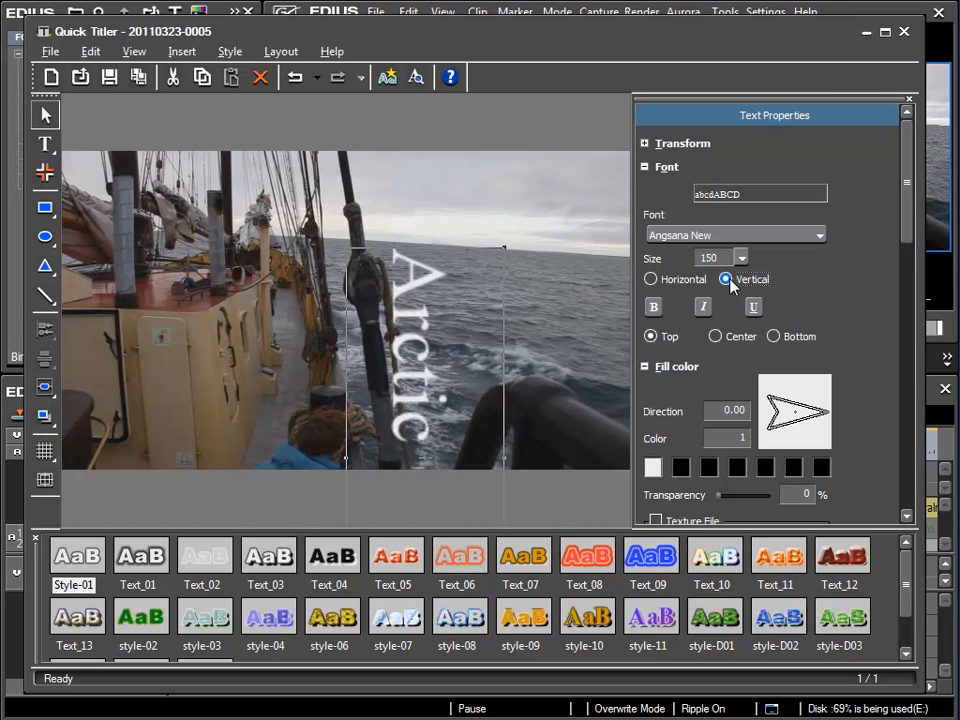
left_click(652, 280)
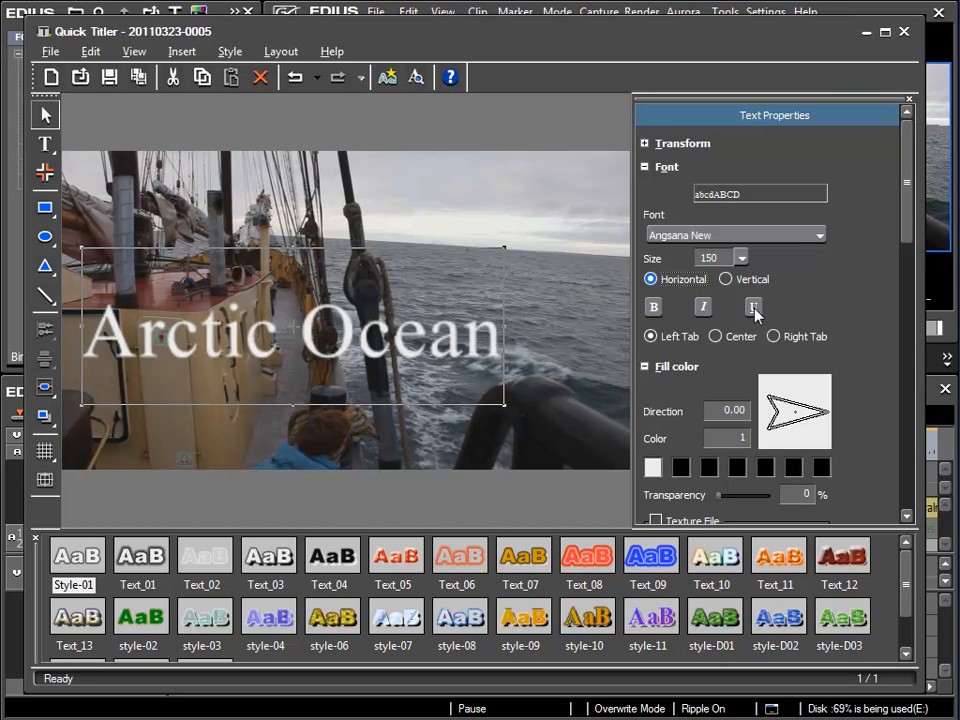
Try bold, italic and underline on the title one by one, switching each off again.
left_click(655, 308)
left_click(655, 308)
left_click(703, 306)
left_click(703, 306)
left_click(752, 308)
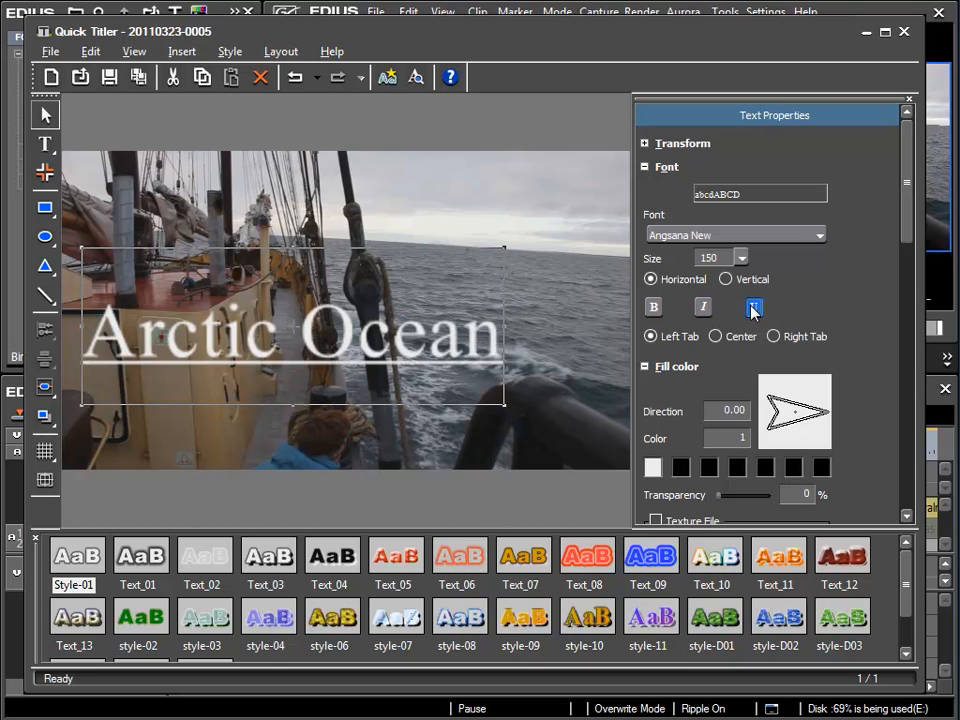
left_click(754, 310)
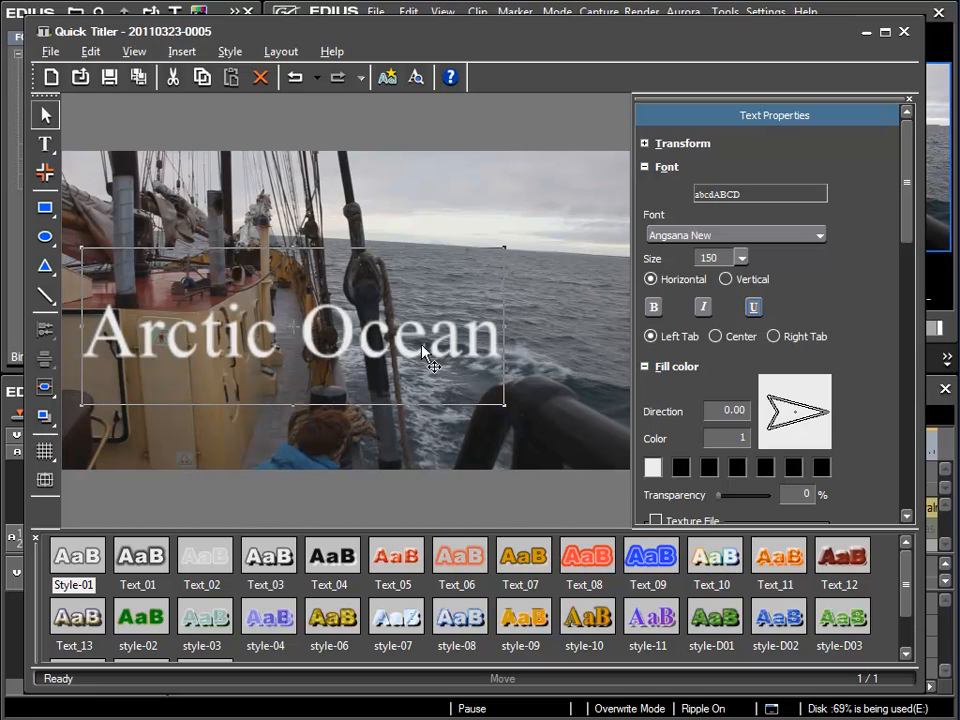
Move the title higher in the frame and add a second text line reading "2011" below "Arctic Ocean".
left_click_drag(420, 348, 430, 278)
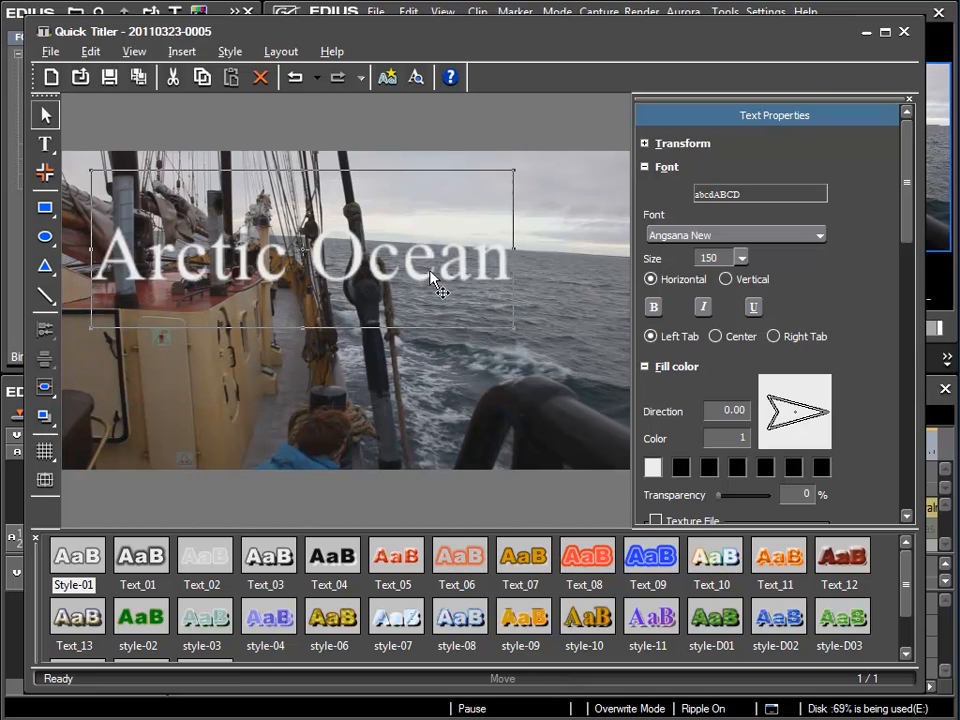
double_click(440, 278)
key("Left")
key("Right")
key("Right")
key("Right")
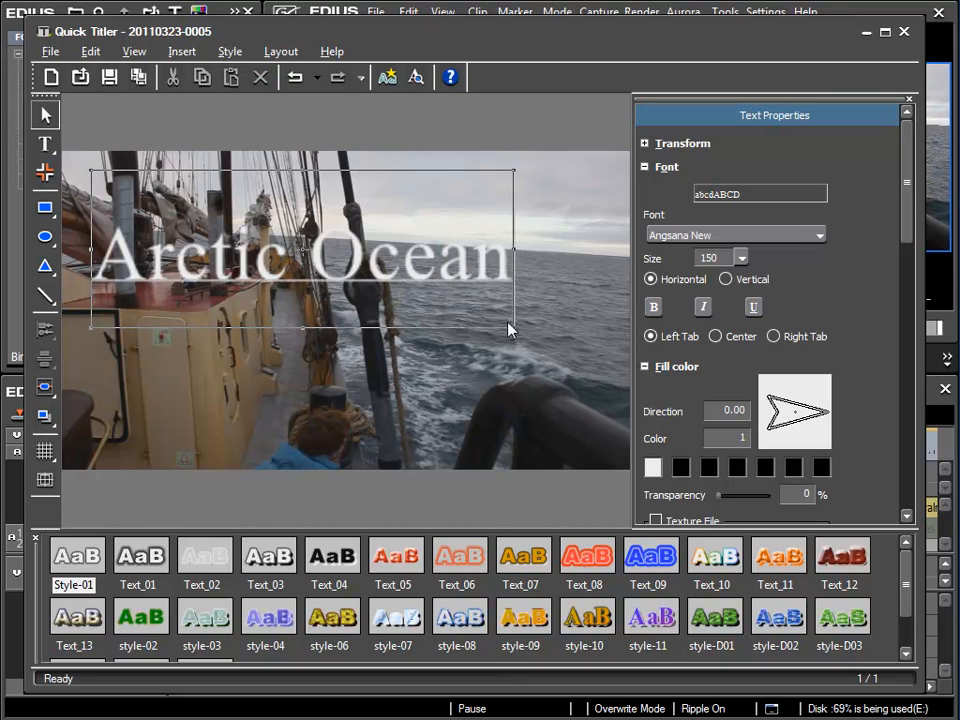
key("Return")
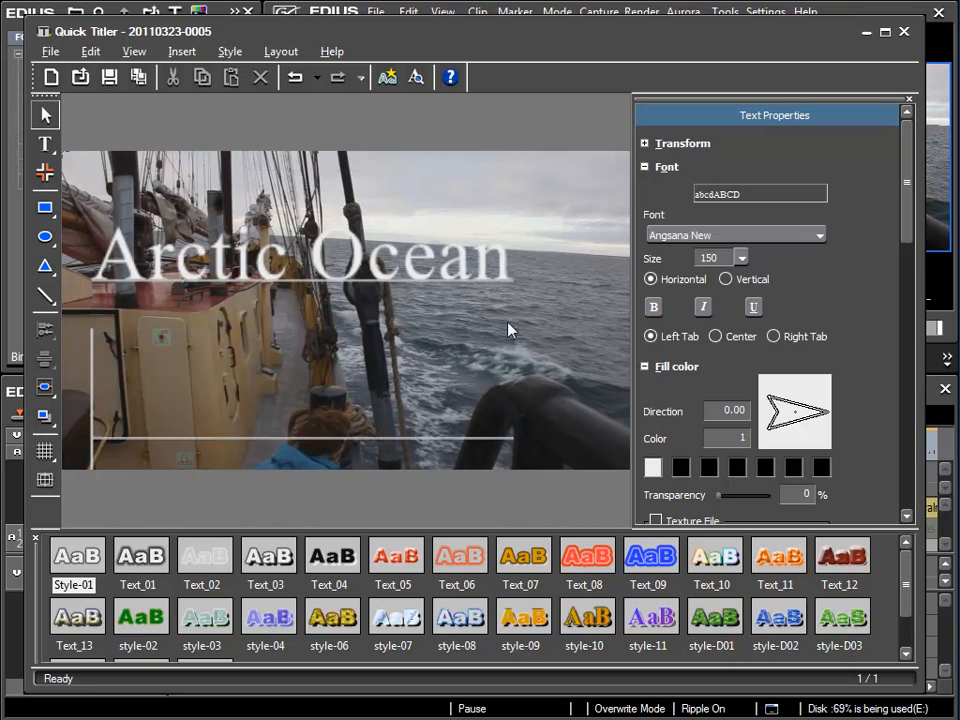
type("2011")
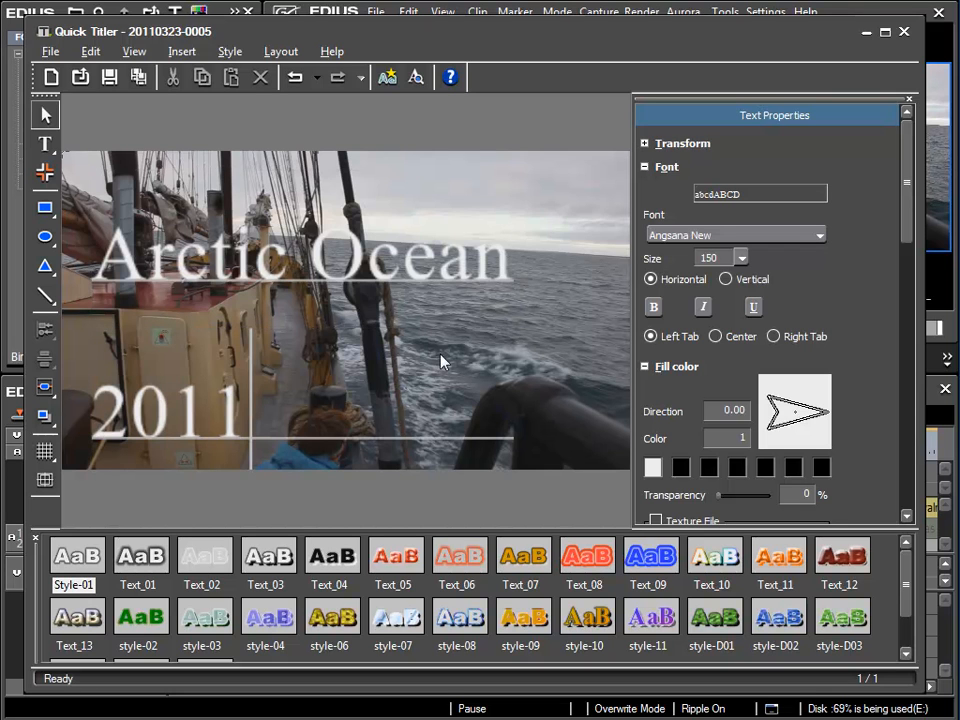
Try center and right alignment on the two-line title and restore left alignment.
left_click(350, 179)
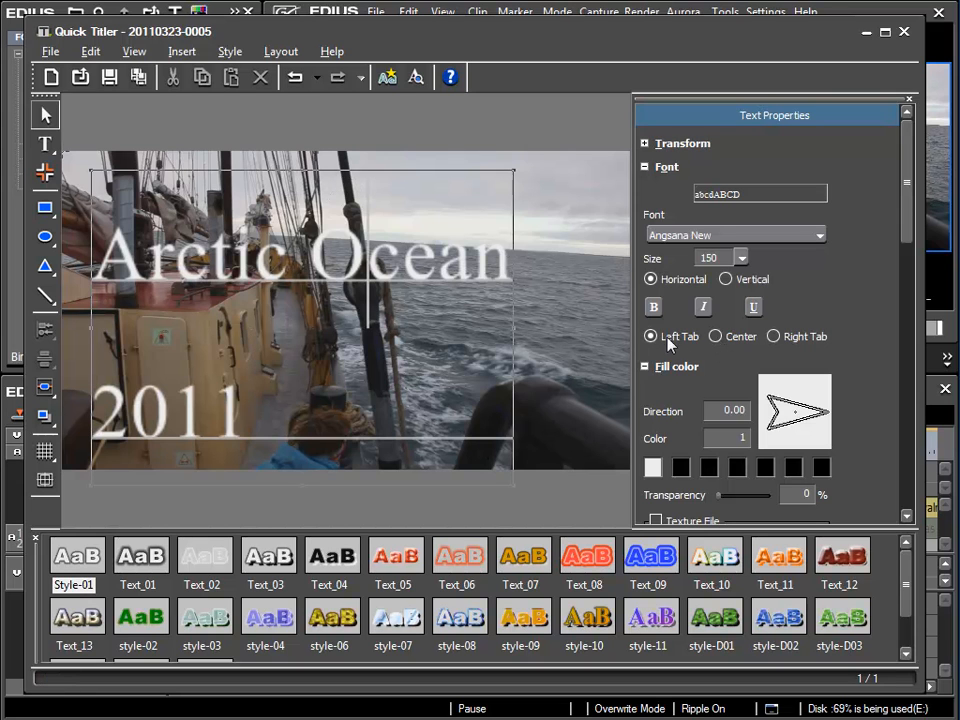
left_click(716, 338)
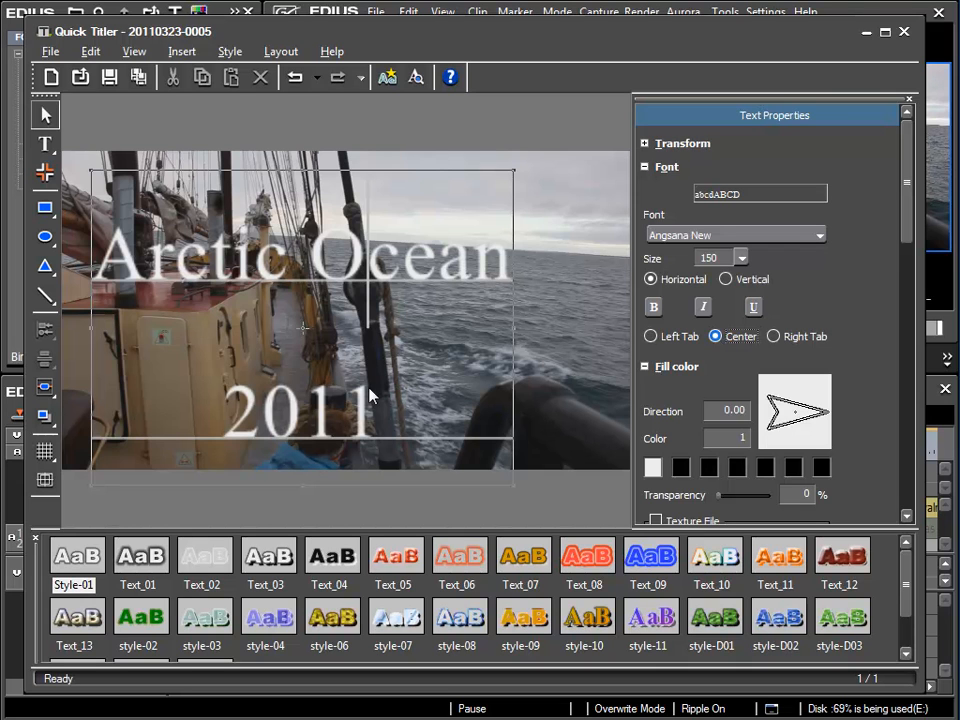
left_click(782, 342)
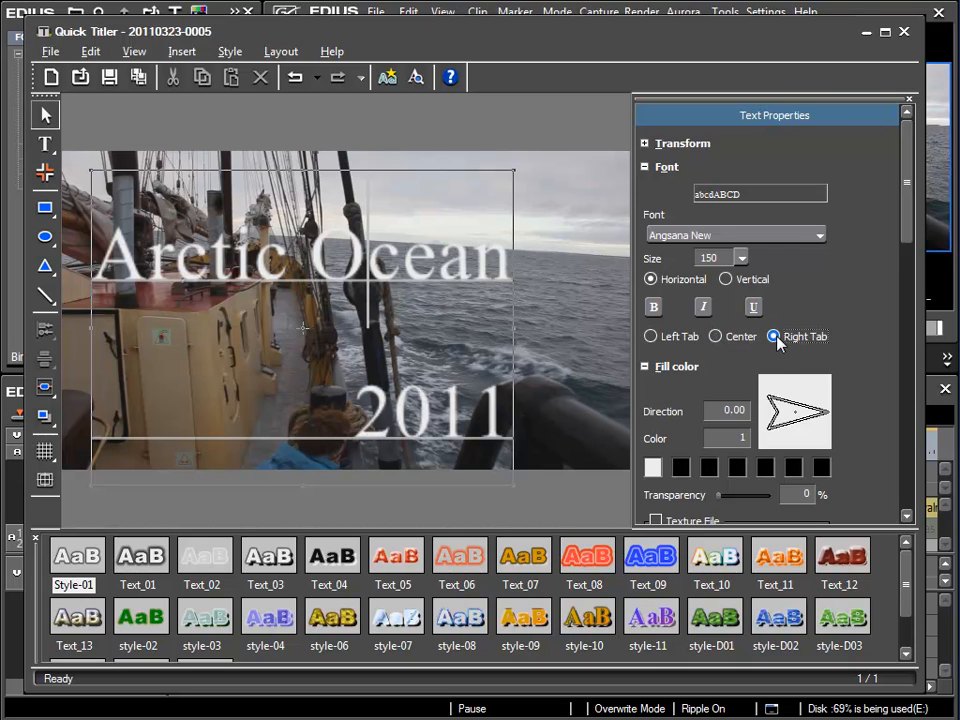
left_click(652, 339)
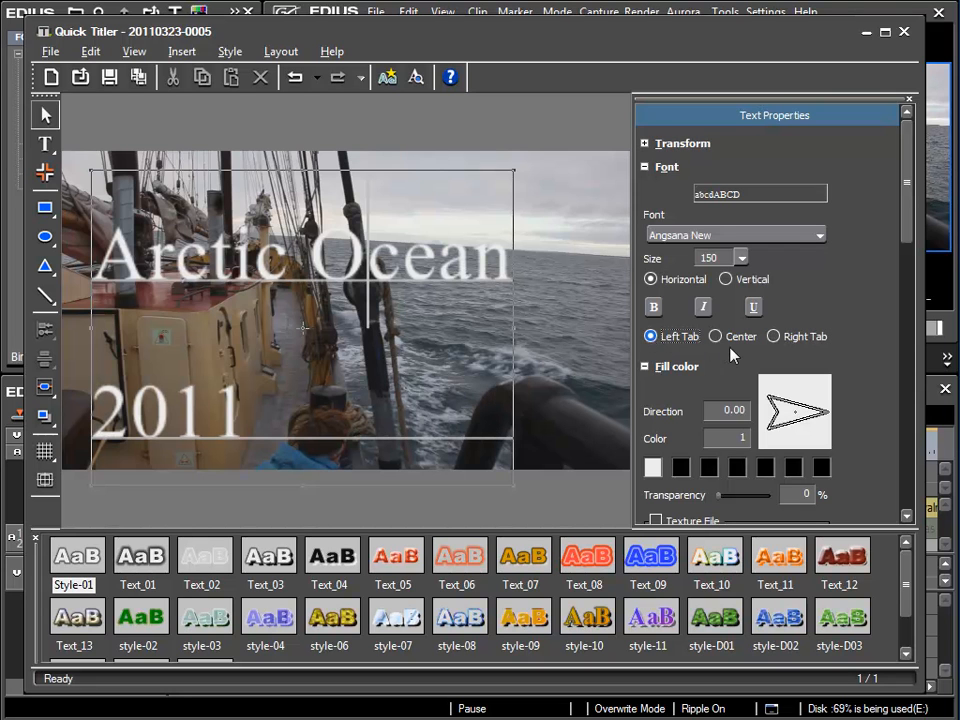